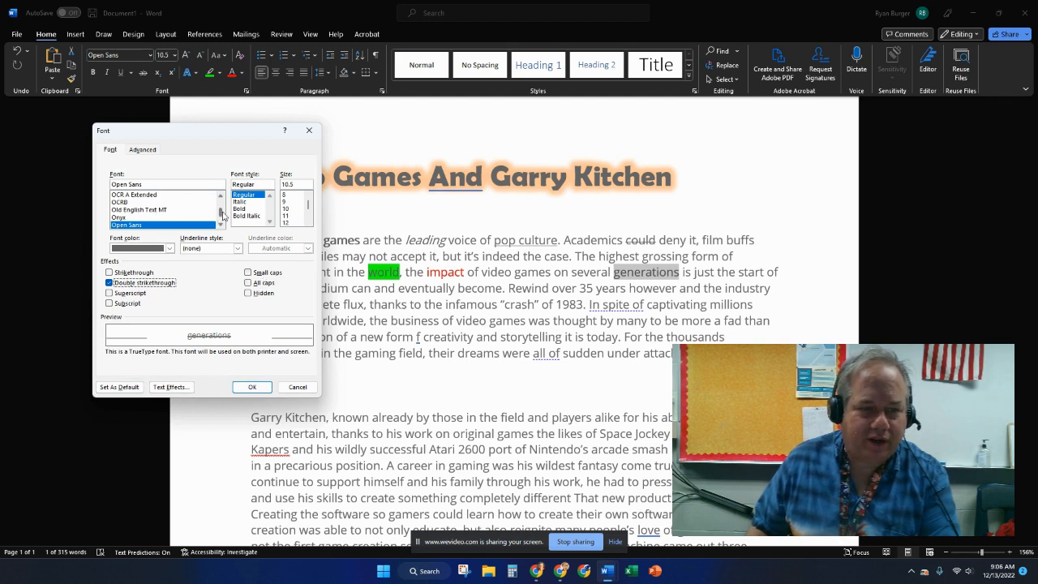
- Give the selected word 'generations' a dashed underline style in the Font dialog
scroll(223, 213, up, 3)
click(170, 248)
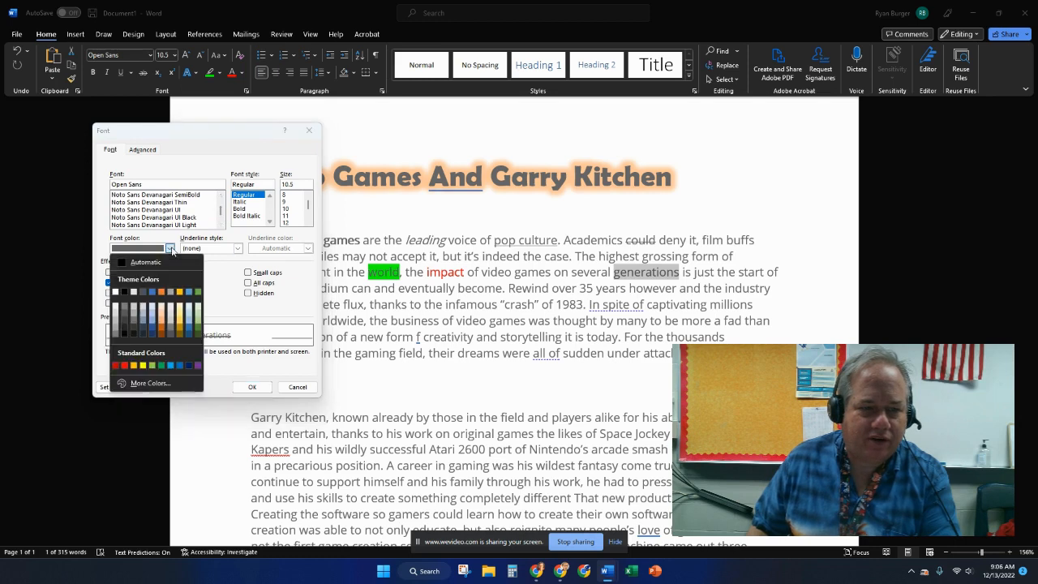
click(239, 249)
click(238, 249)
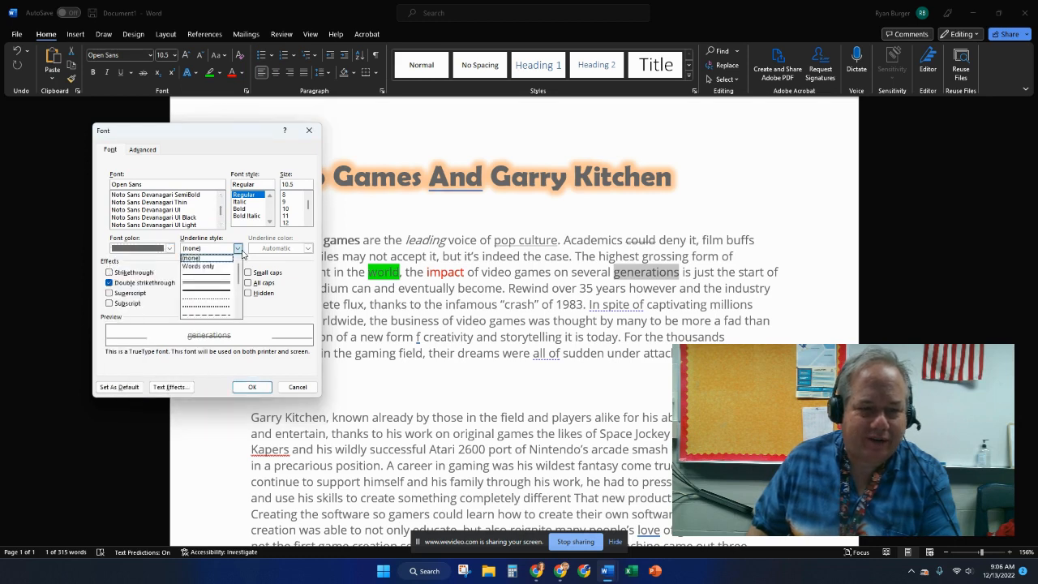
click(216, 287)
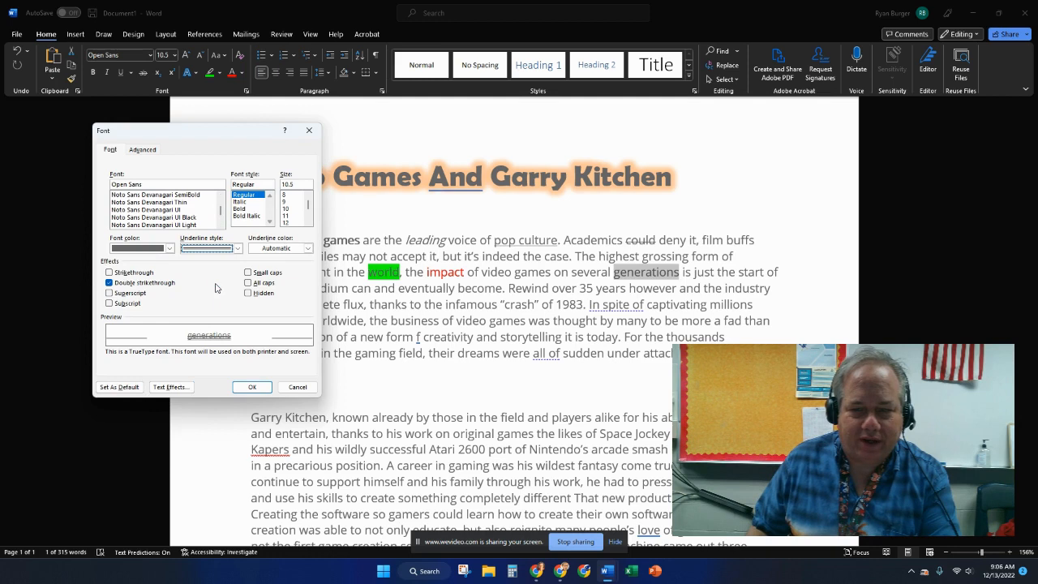
click(253, 387)
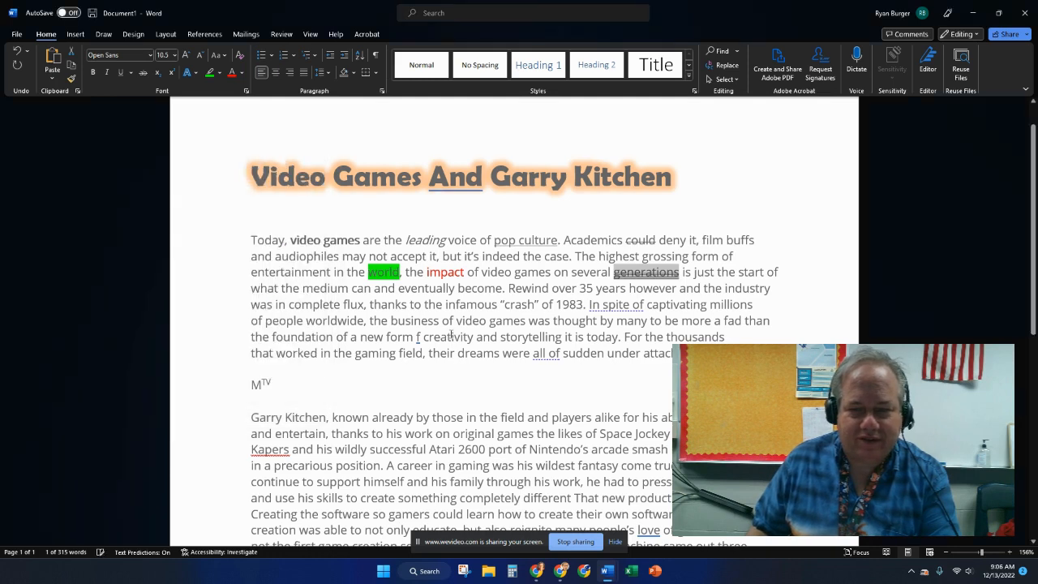
- Underline the word 'is' with a dotted underline style in orange
double_click(687, 272)
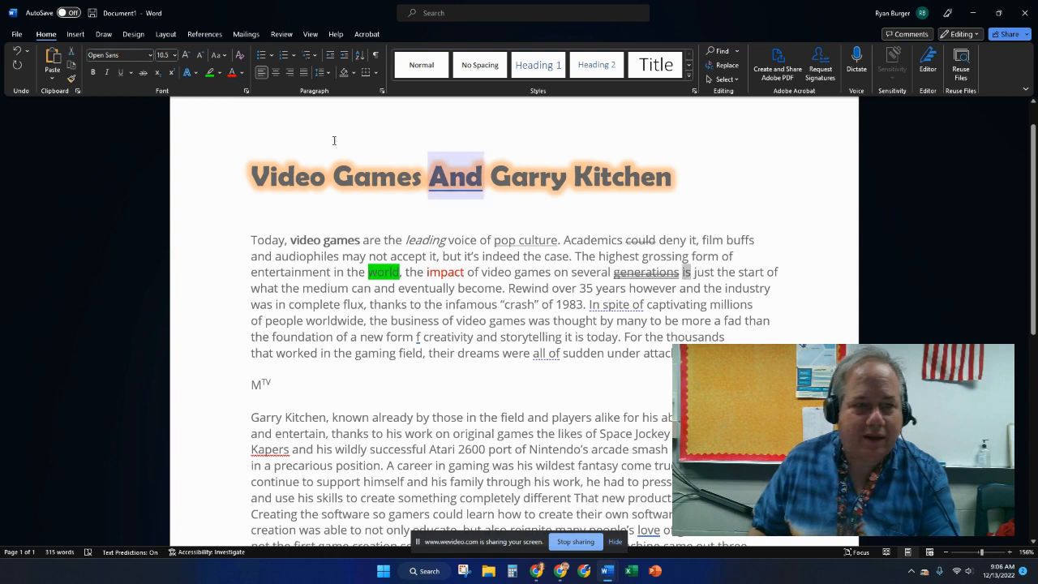
click(245, 92)
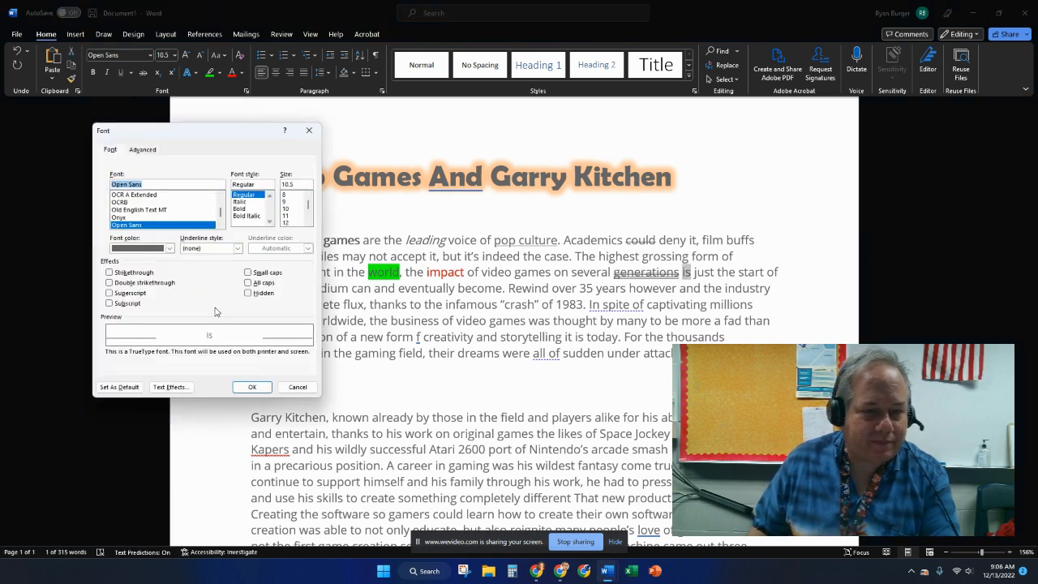
click(225, 248)
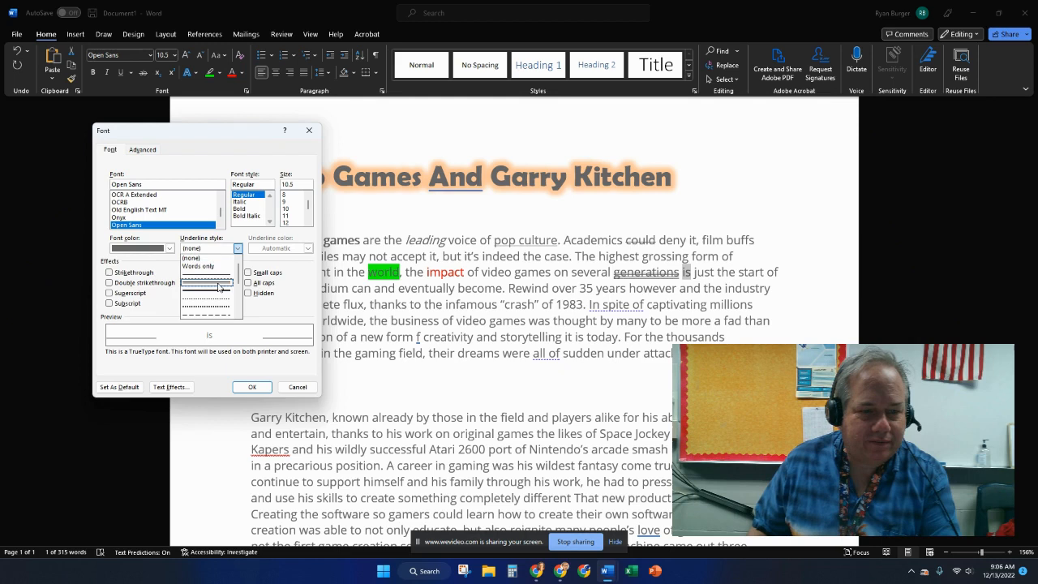
click(219, 294)
click(308, 249)
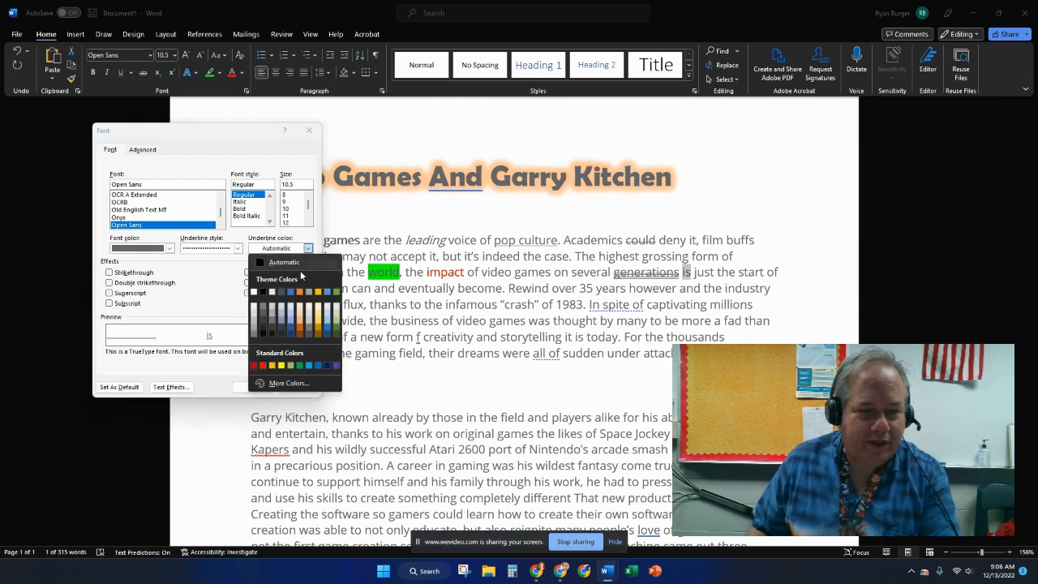
click(272, 367)
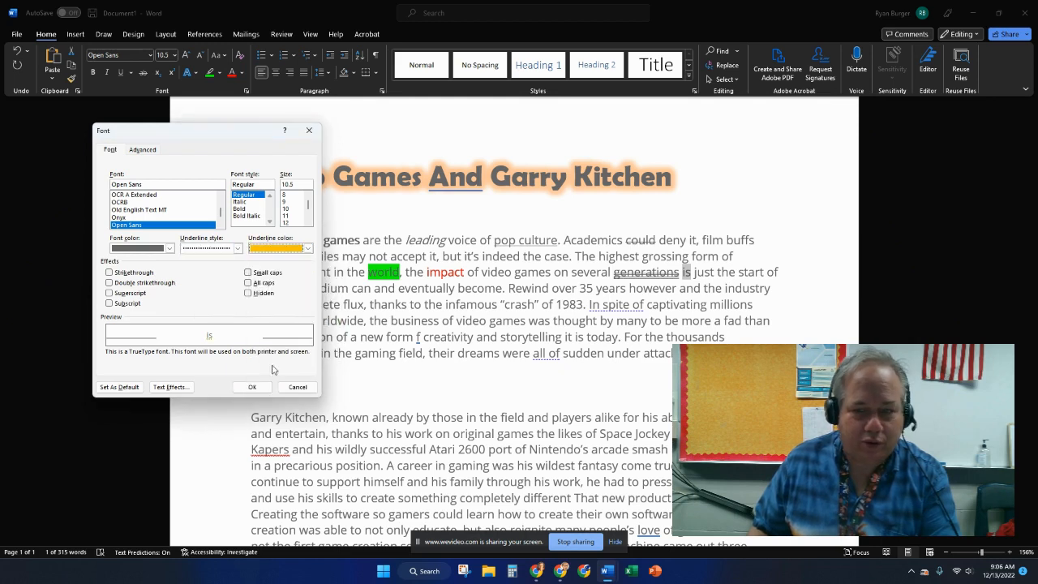
click(264, 387)
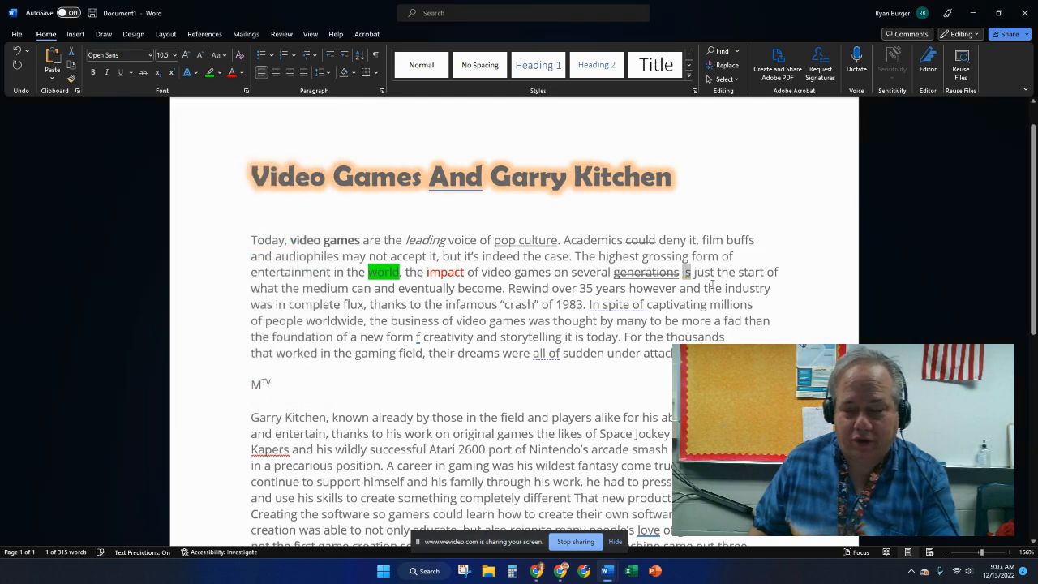
- Select the word 'just' and view its advanced character spacing options without changing anything
drag(714, 272, 691, 274)
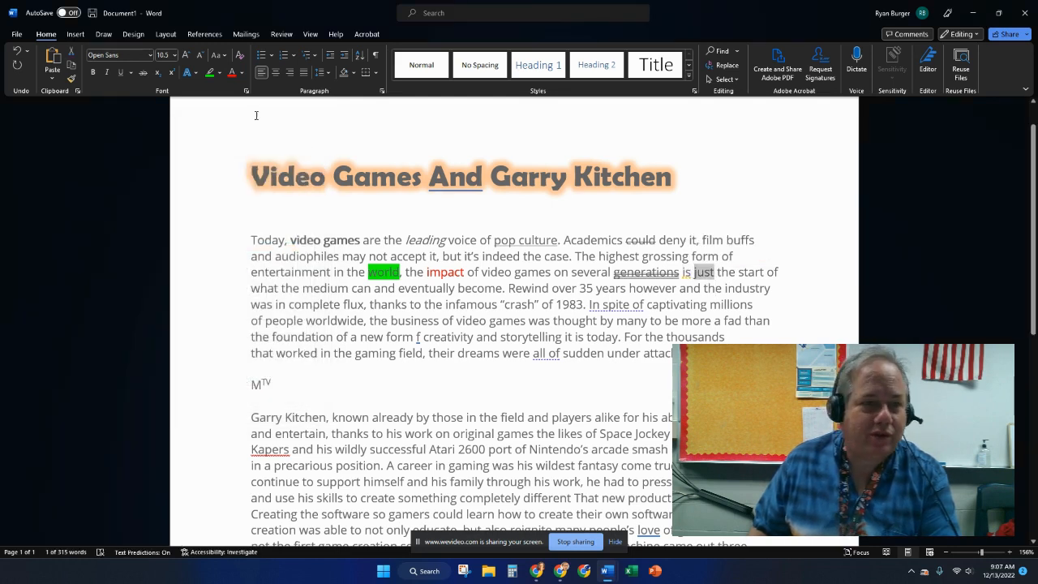
click(246, 91)
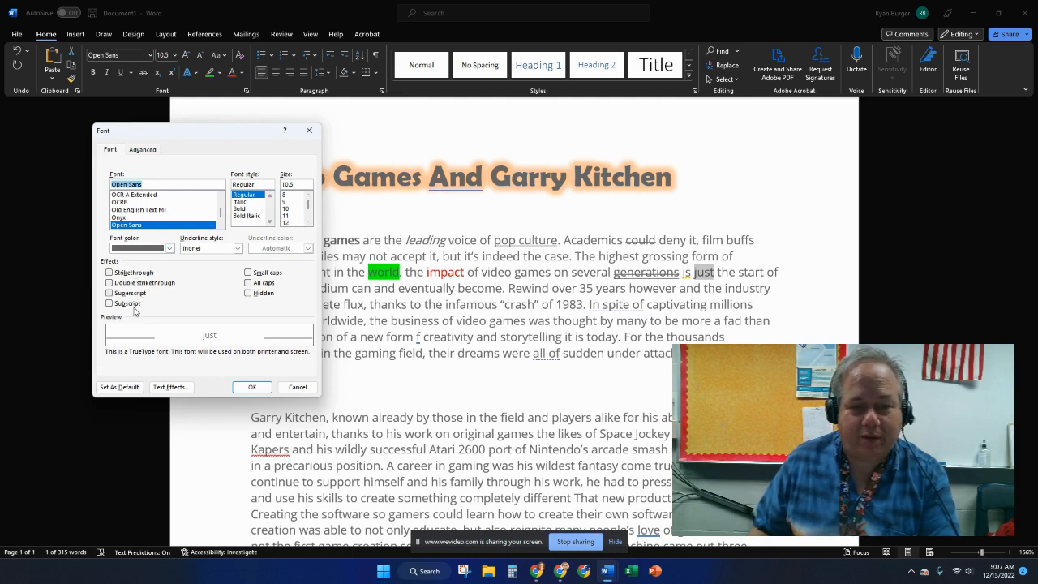
click(142, 150)
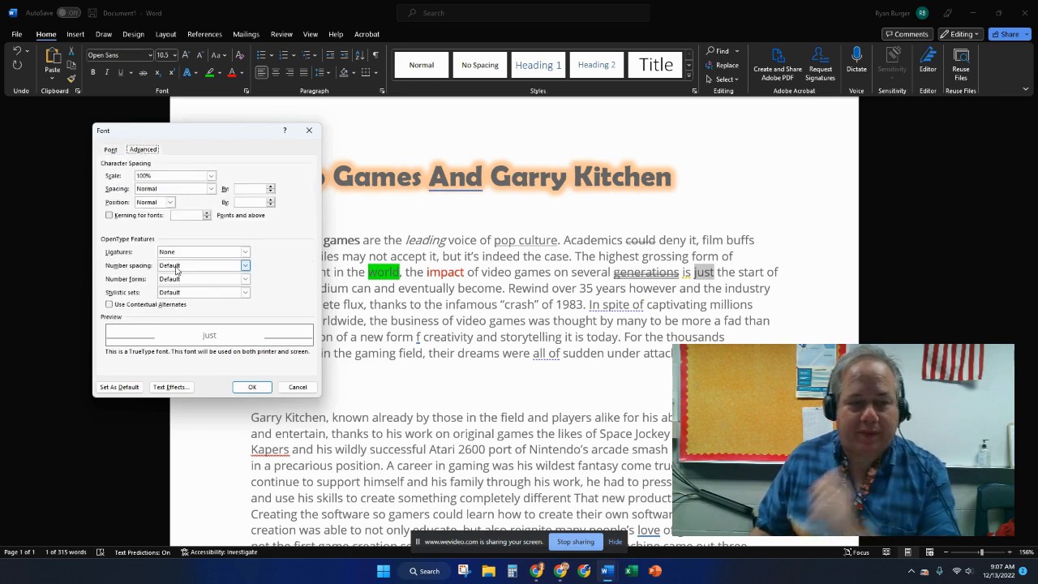
click(297, 387)
- Try scaling the first paragraph's characters to 150%, then undo the scaling
drag(673, 354, 249, 253)
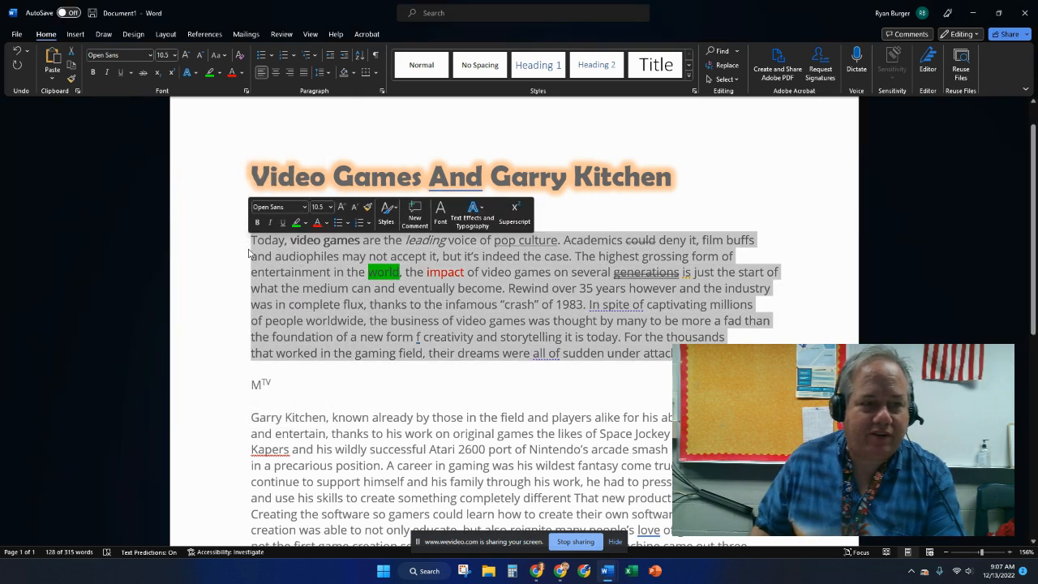
click(246, 90)
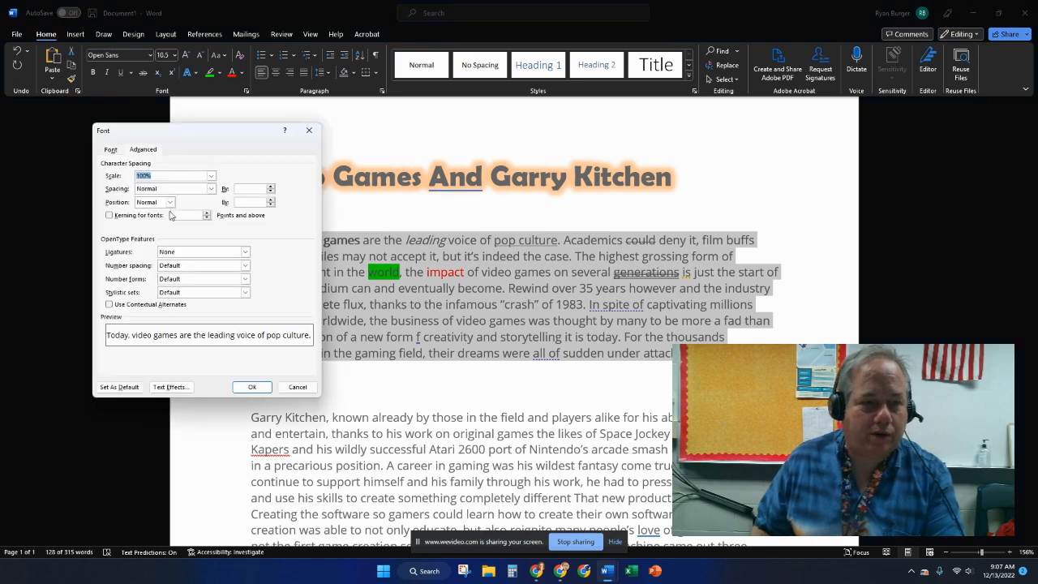
click(211, 177)
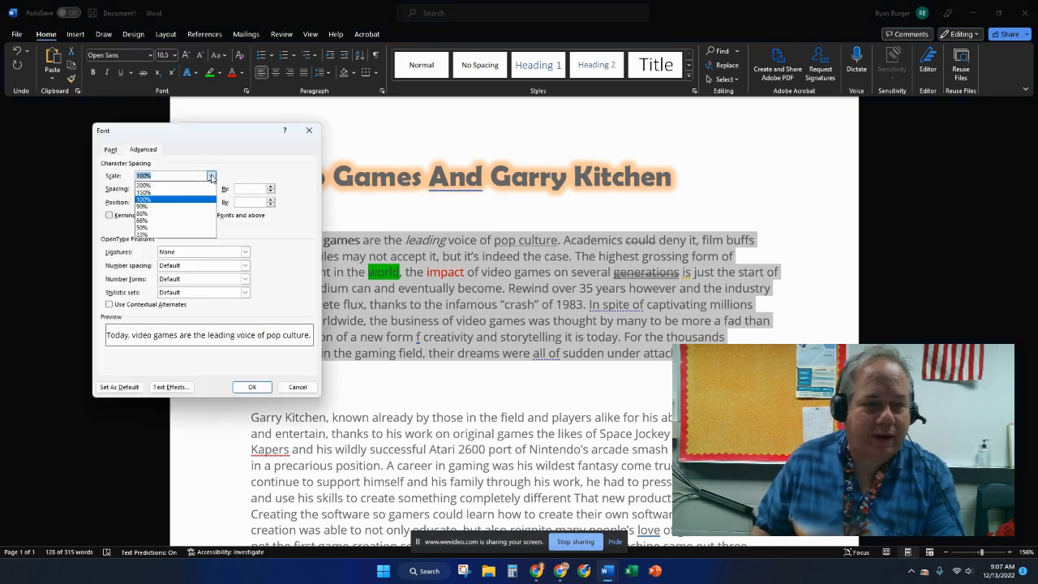
click(178, 193)
click(262, 389)
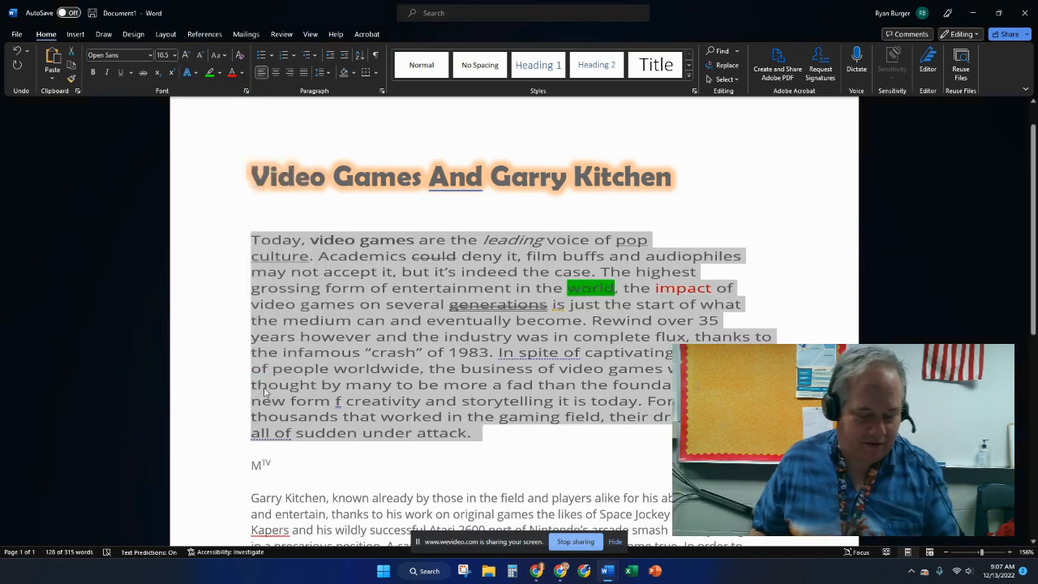
key(ctrl+z)
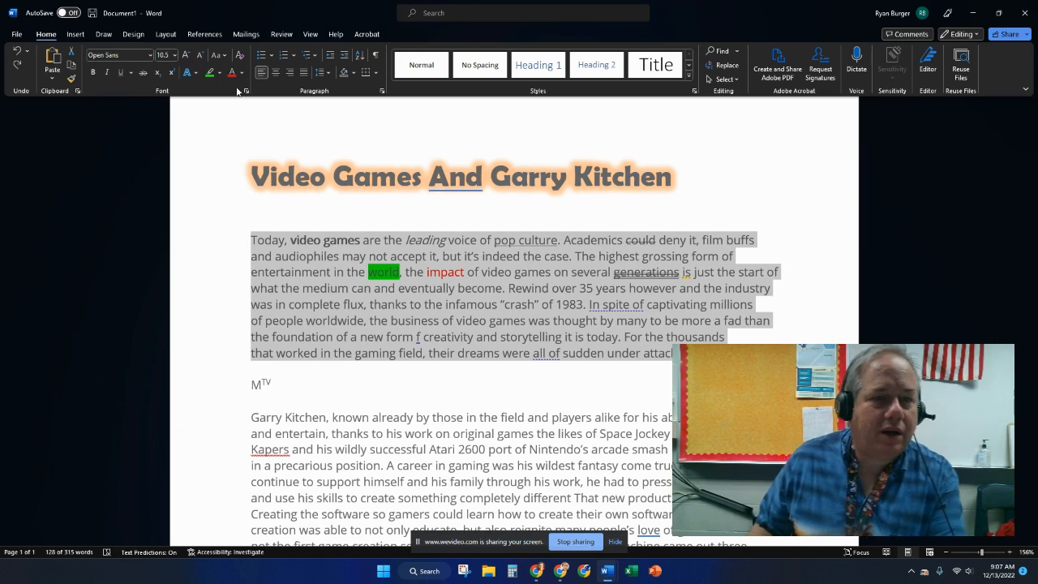
- Set the first paragraph's character scale to 110%
click(247, 95)
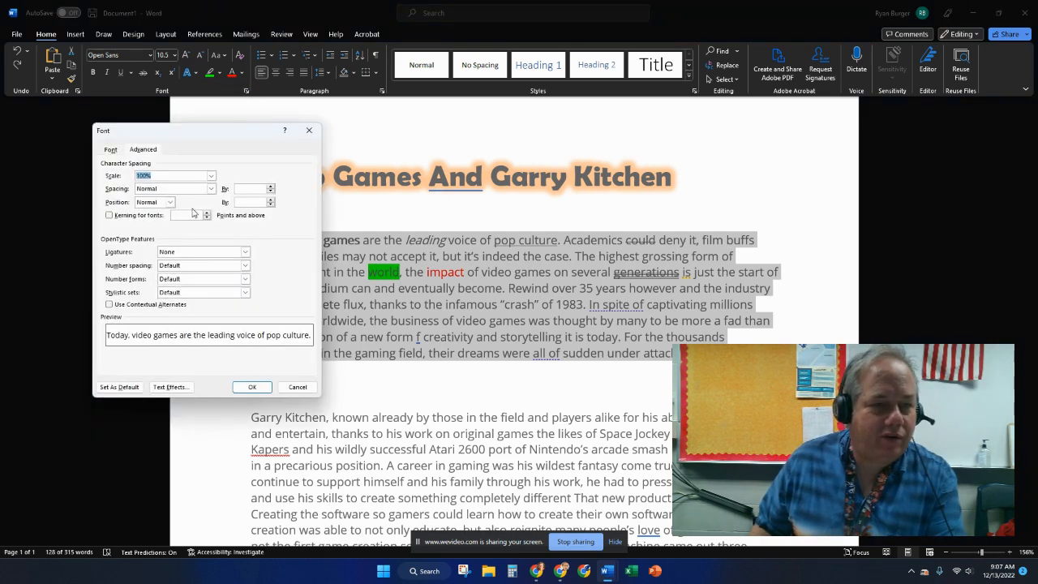
click(172, 175)
drag(173, 174, 141, 176)
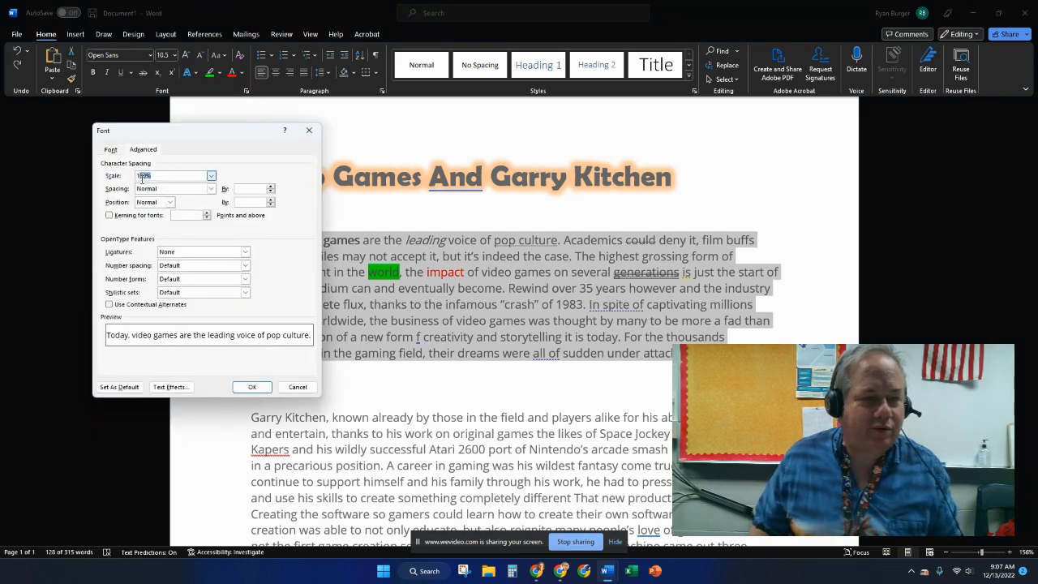
text(110)
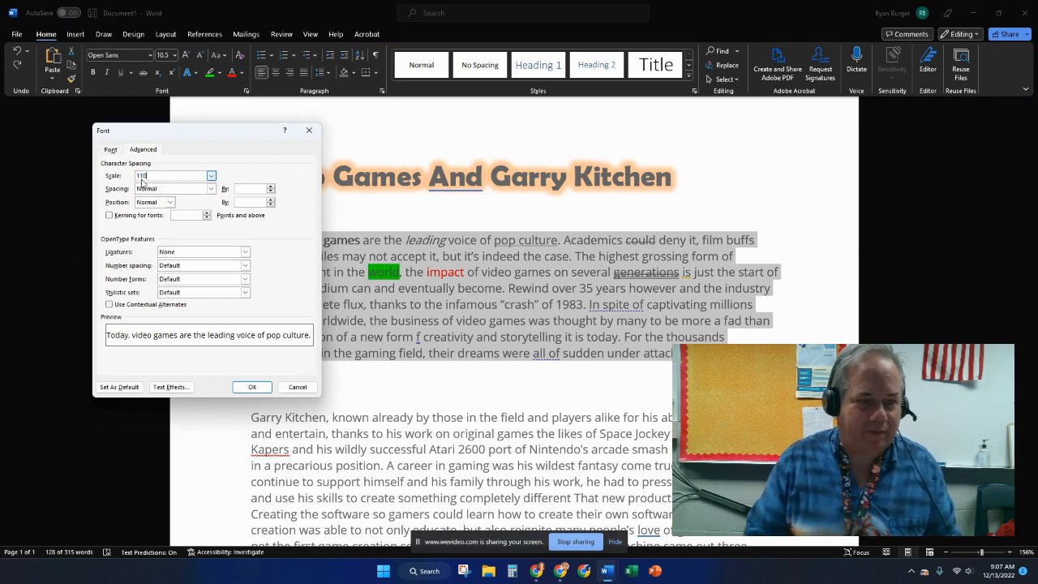
key(Tab)
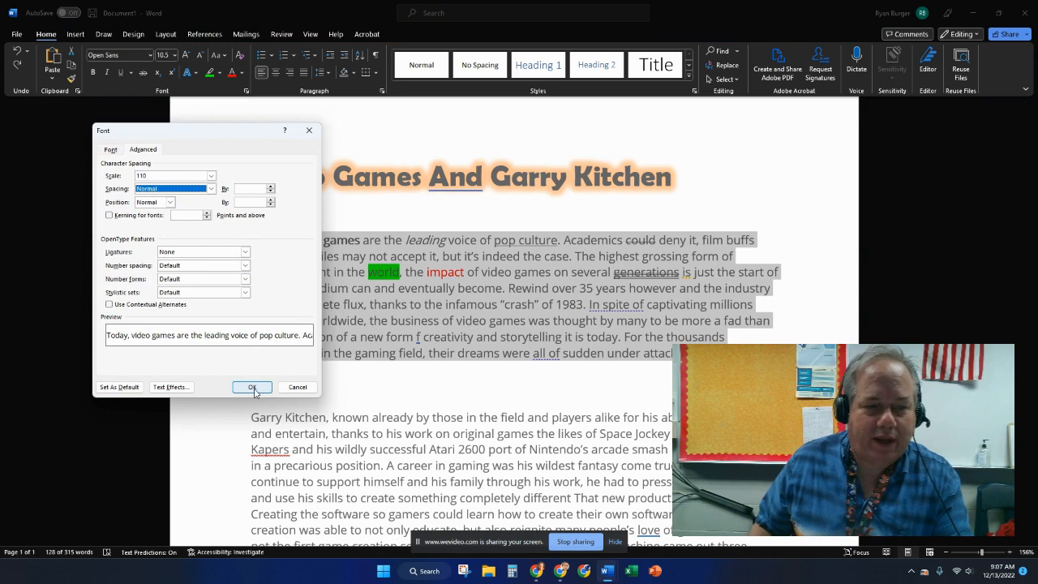
click(253, 388)
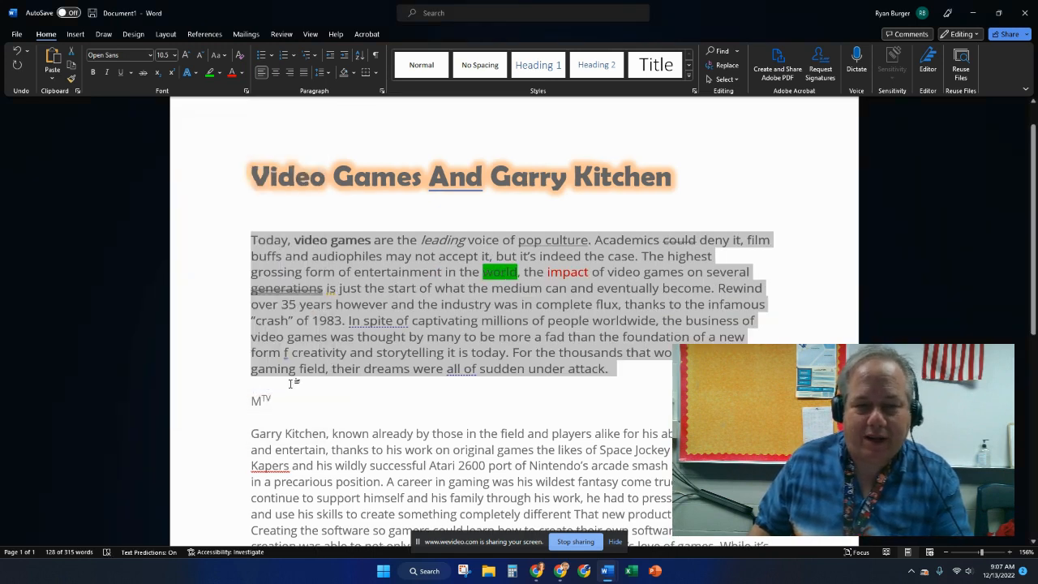
- Set the paragraph's character spacing to Expanded by 1 pt
click(247, 91)
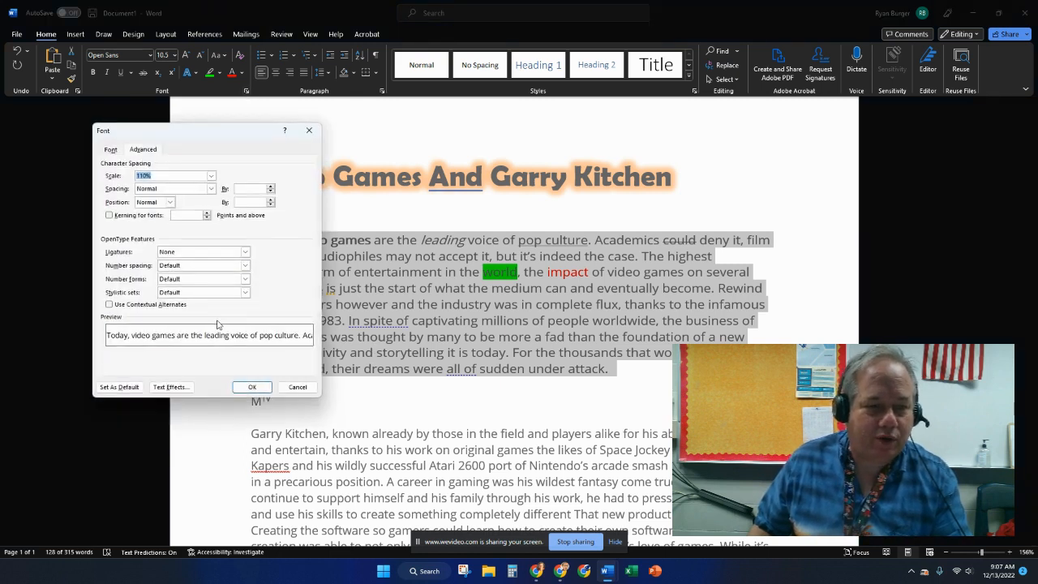
click(211, 189)
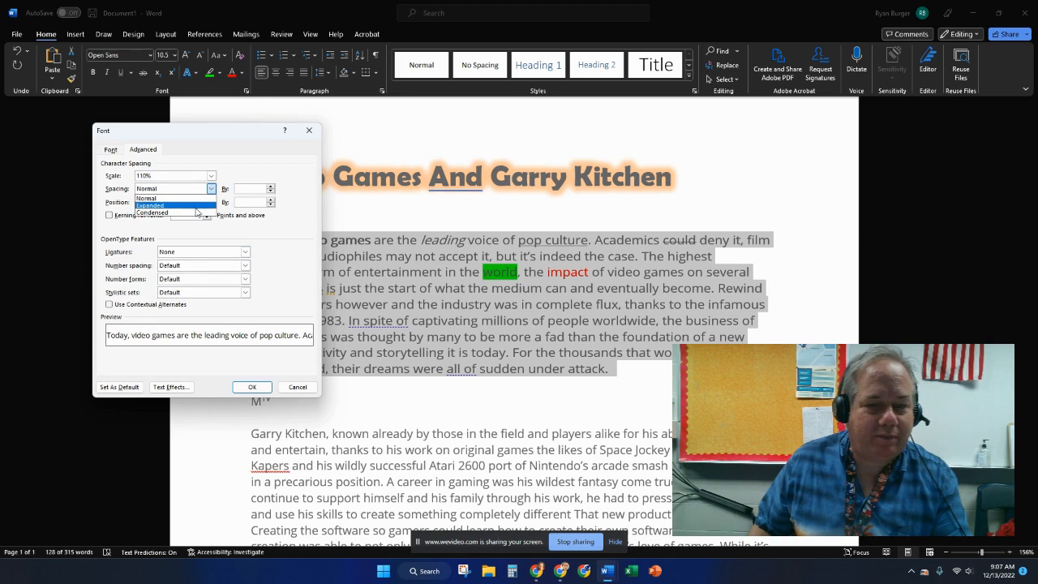
click(195, 206)
click(253, 386)
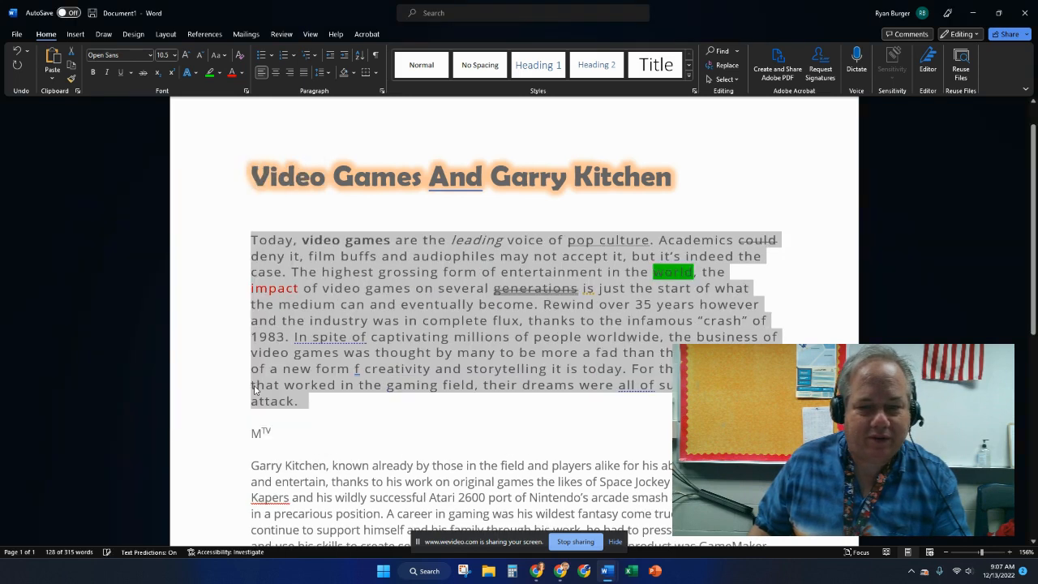
- Apply a linear gradient text fill to the first paragraph through Text Effects, then deselect it
click(246, 90)
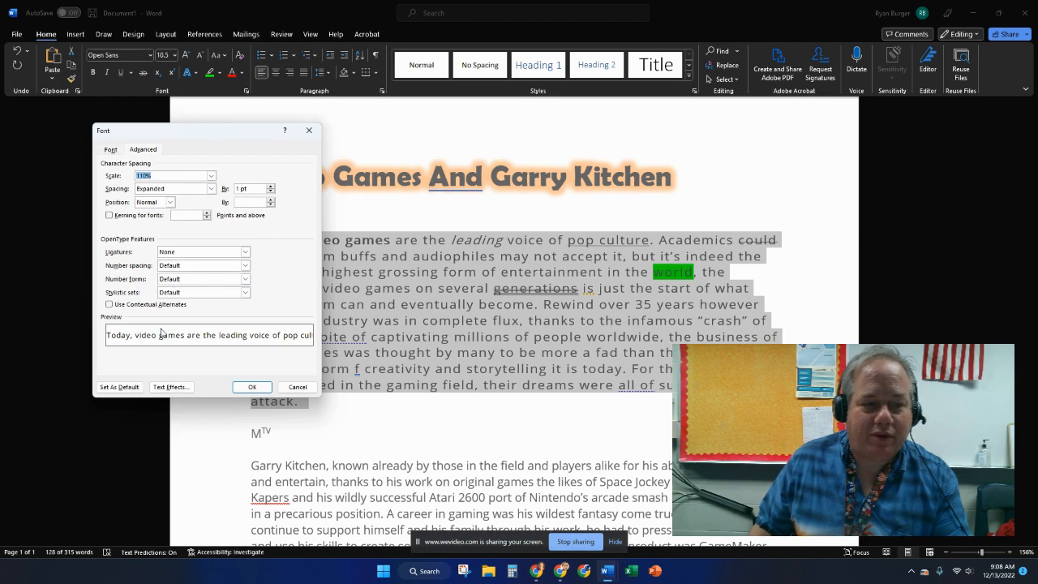
click(110, 149)
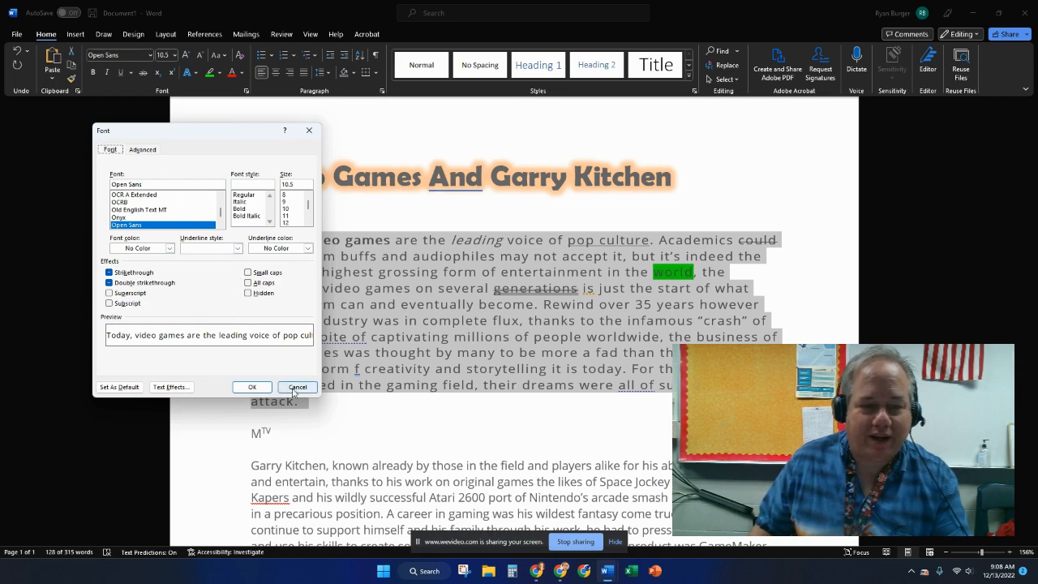
click(169, 388)
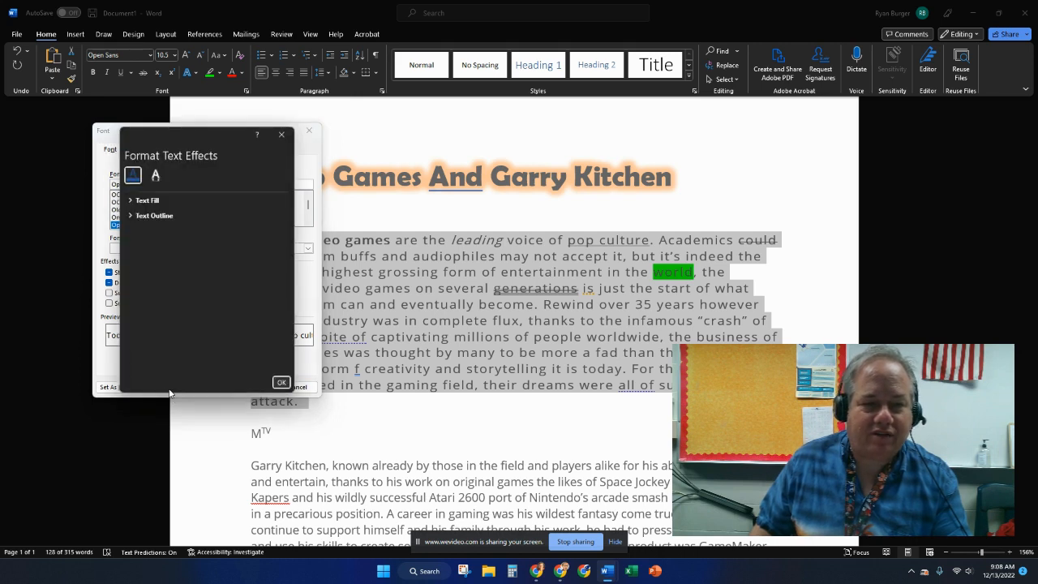
click(132, 199)
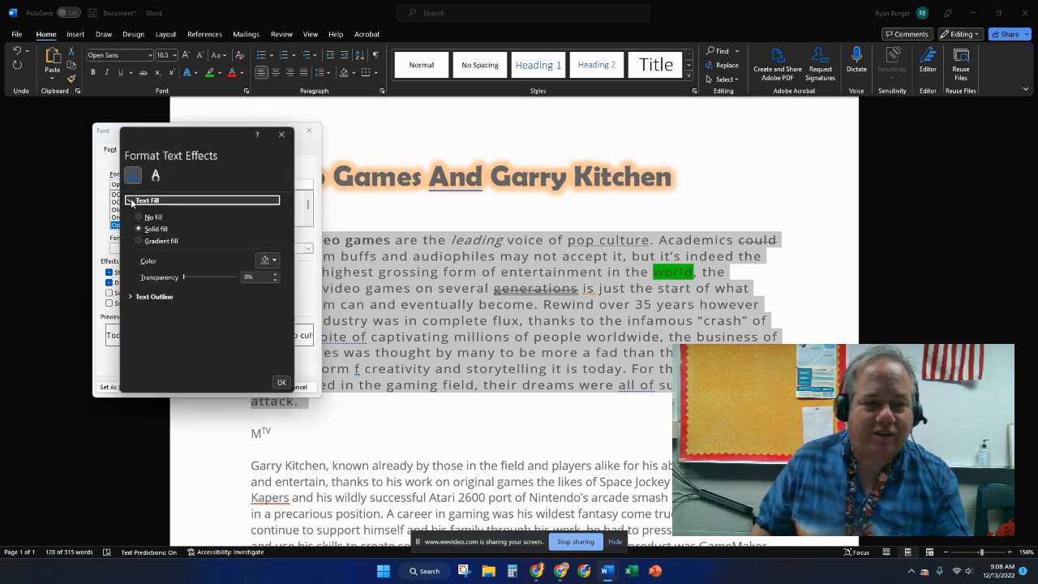
click(143, 242)
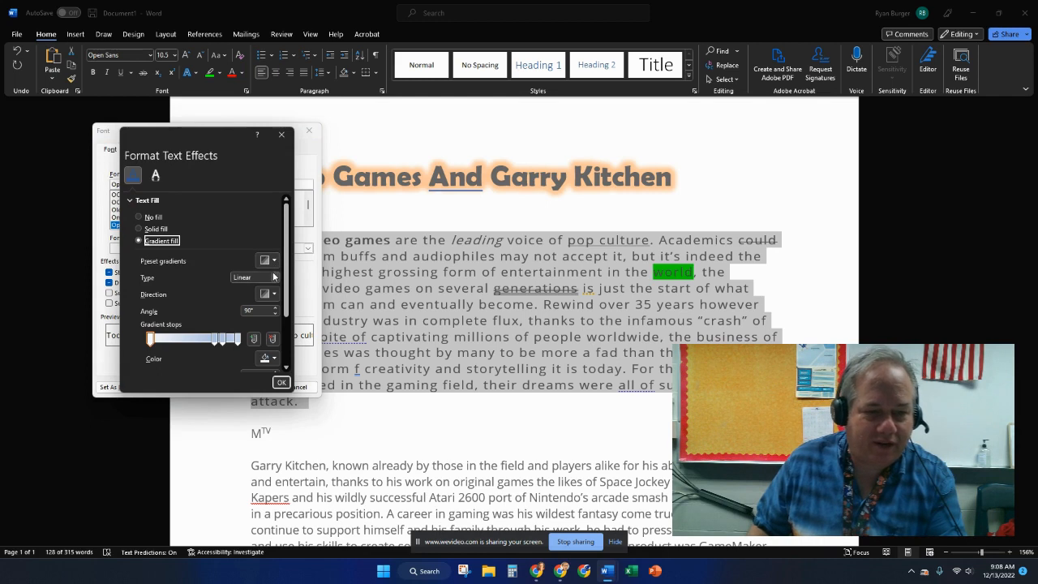
scroll(289, 322, down, 1)
scroll(289, 322, down, 2)
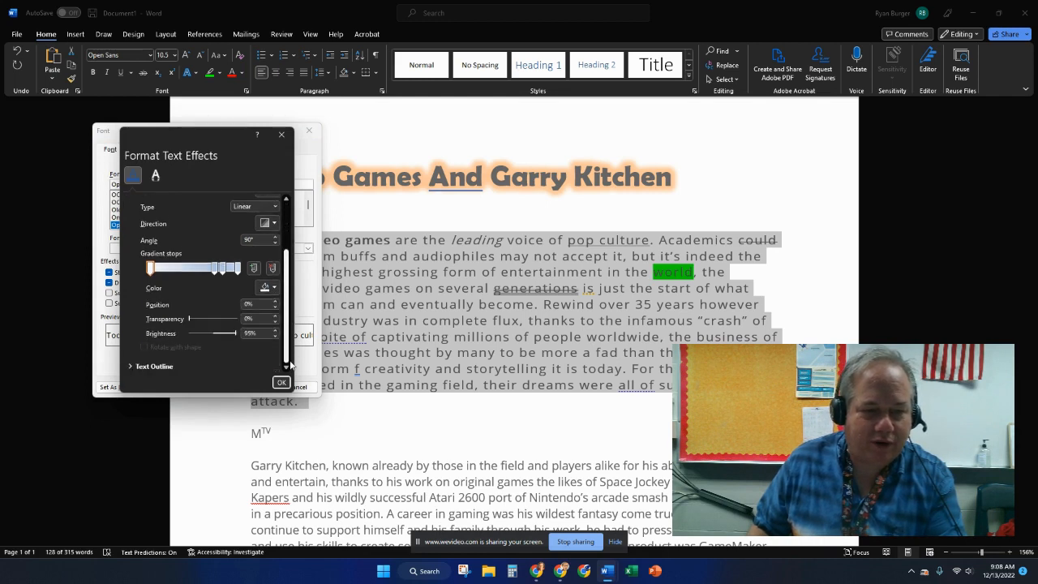
click(281, 383)
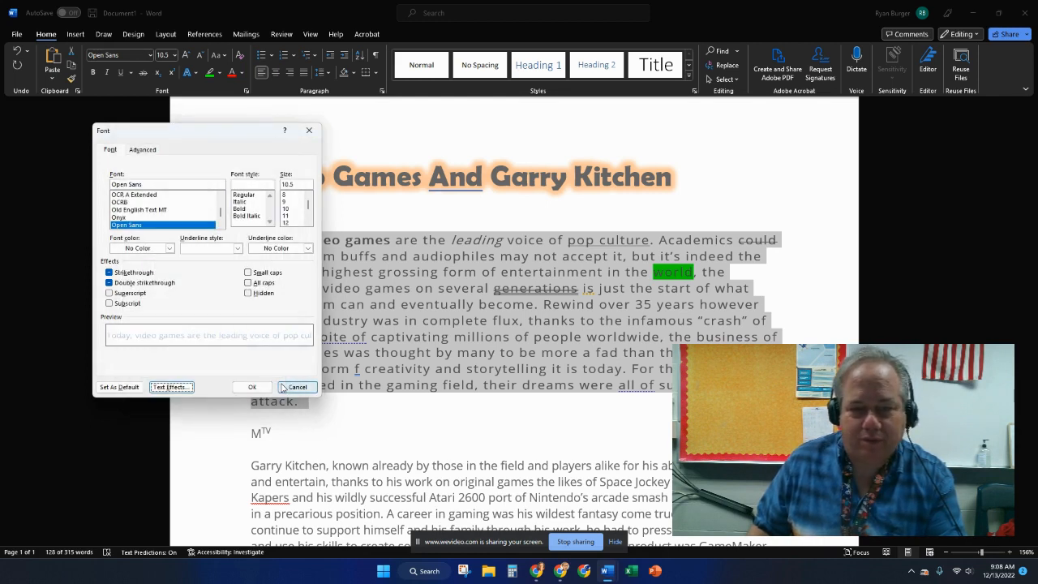
click(290, 388)
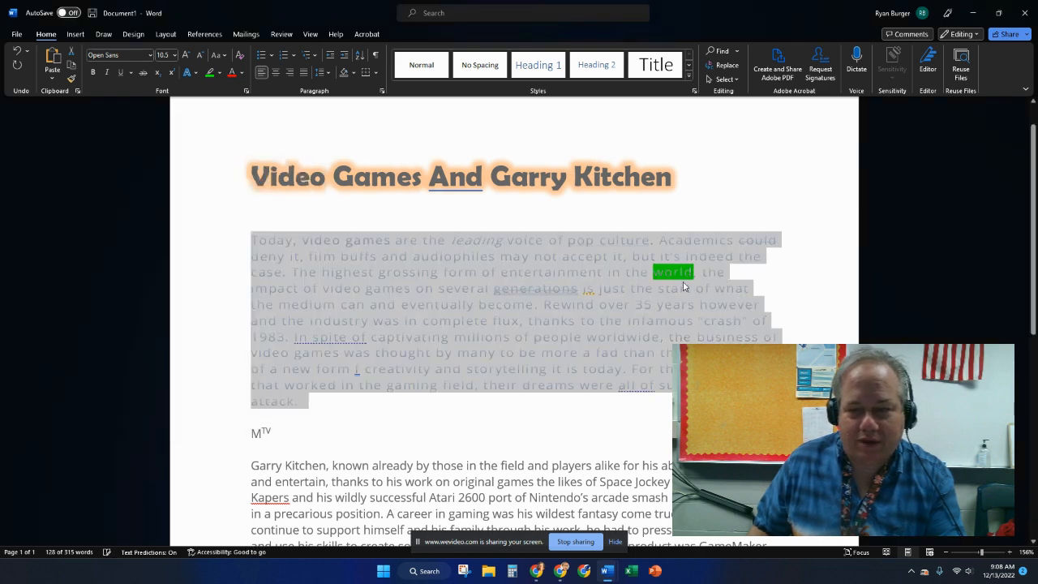
click(686, 288)
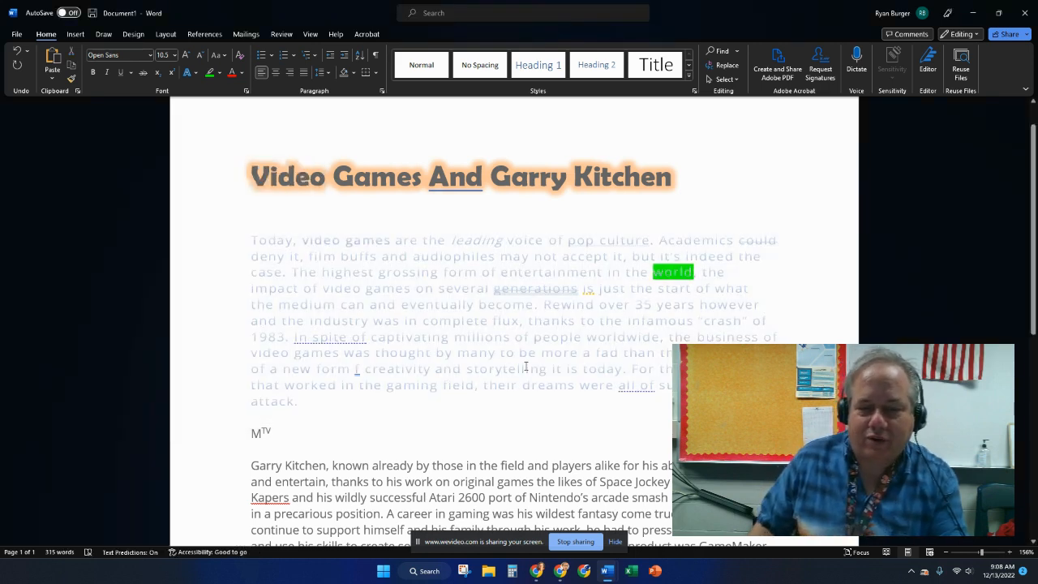
- Undo the gradient text fill on the first paragraph
key(ctrl+z)
click(592, 318)
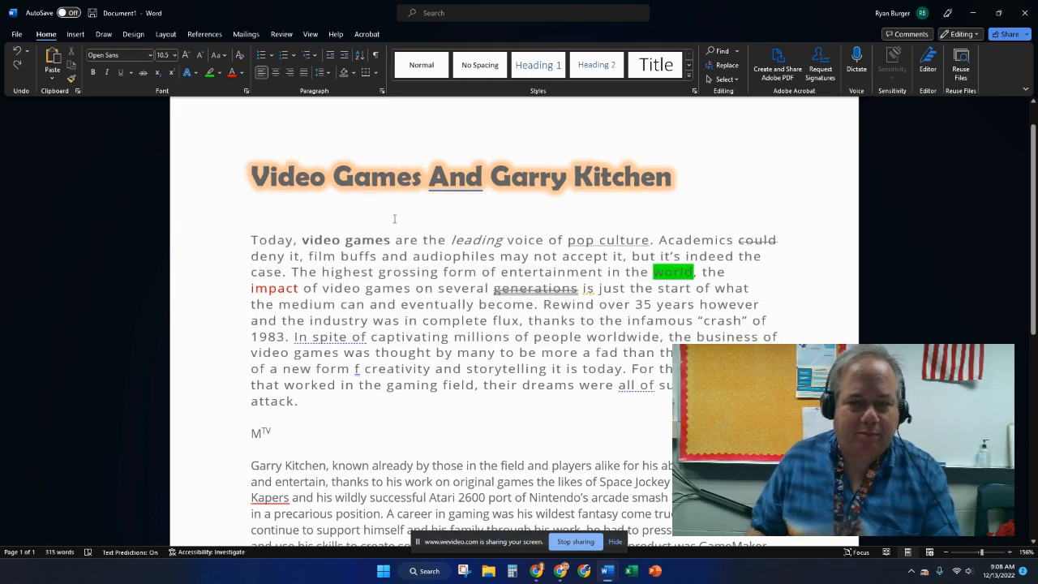
- Insert a new line above the first paragraph and type the heading Rewind
key(Return)
text(Rewind)
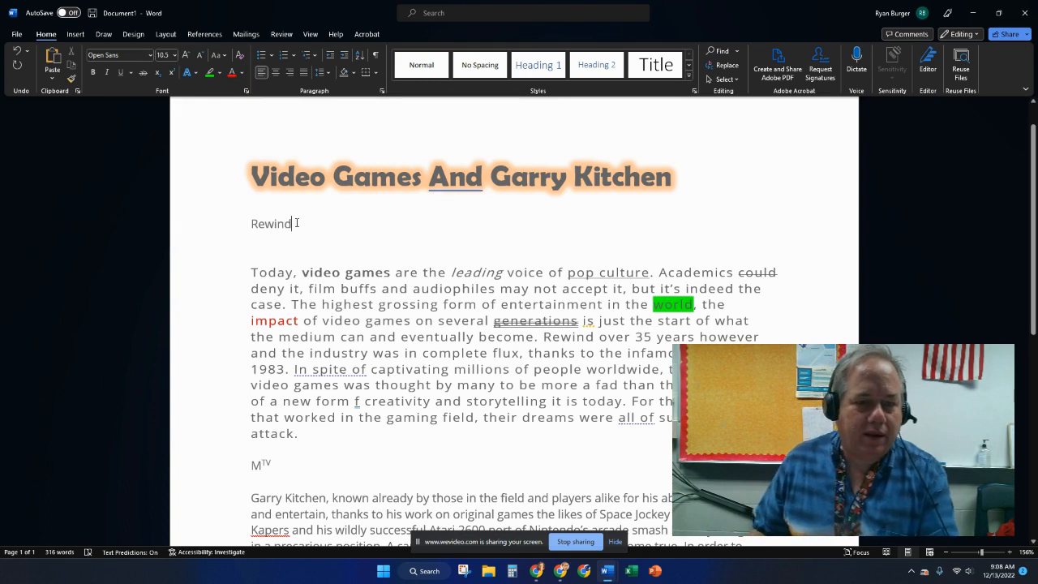
- Select the word Rewind and enlarge its font size to 24 pt
double_click(297, 223)
click(188, 52)
click(187, 52)
click(187, 52)
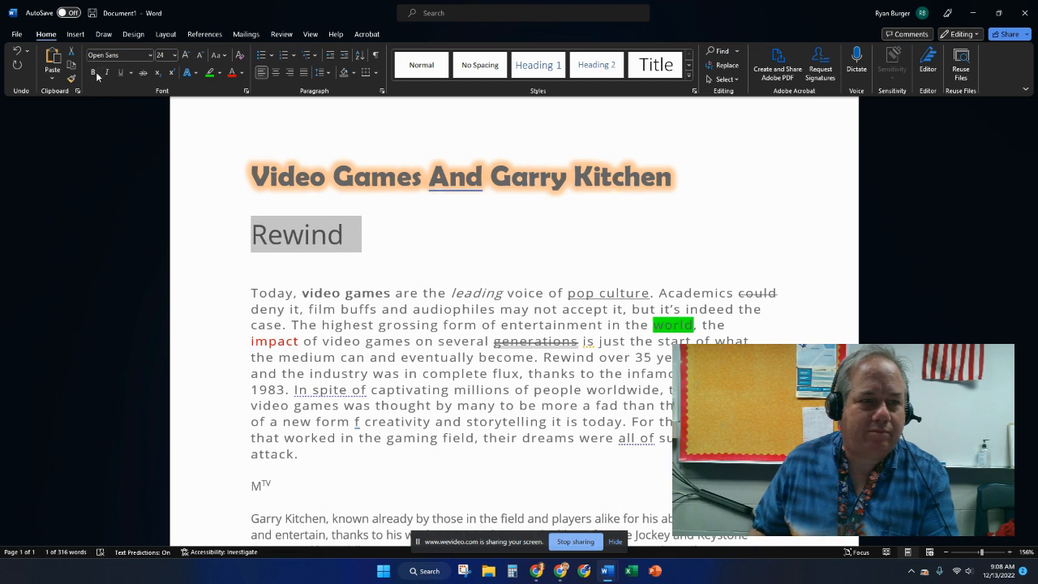
- Give Rewind a solid line text outline through the Font dialog's Text Effects
click(246, 90)
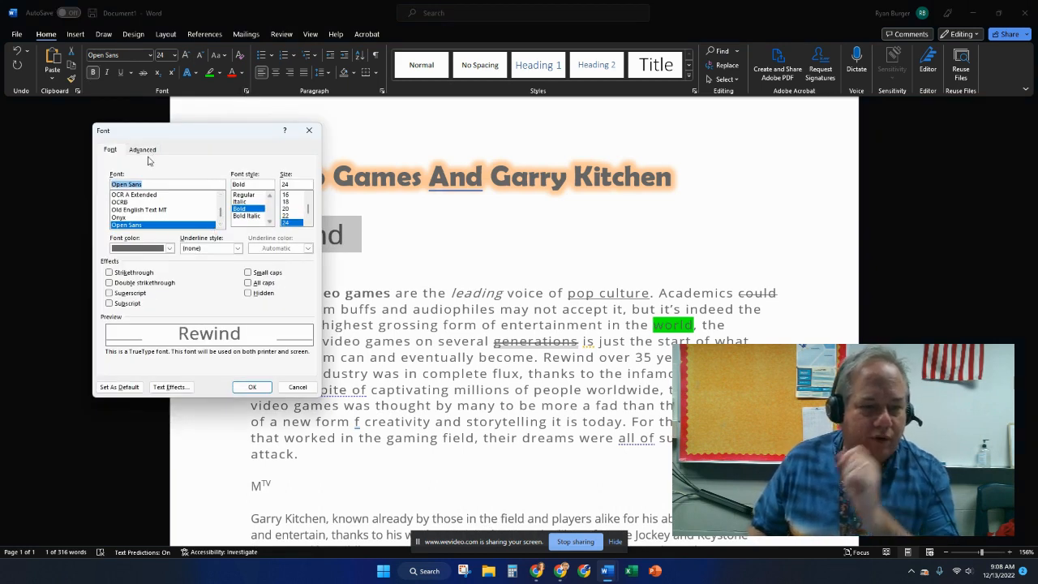
click(171, 386)
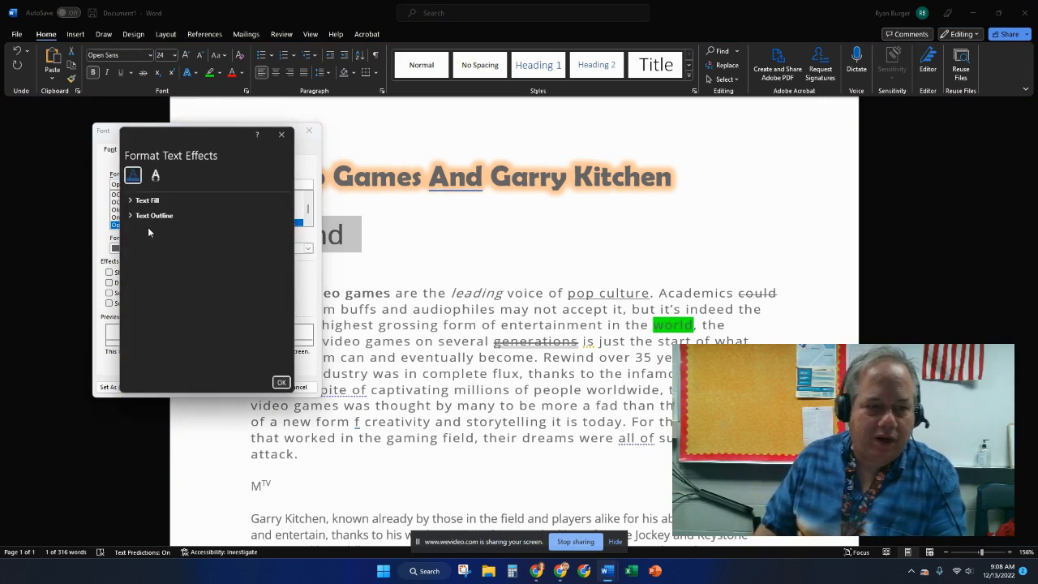
click(130, 215)
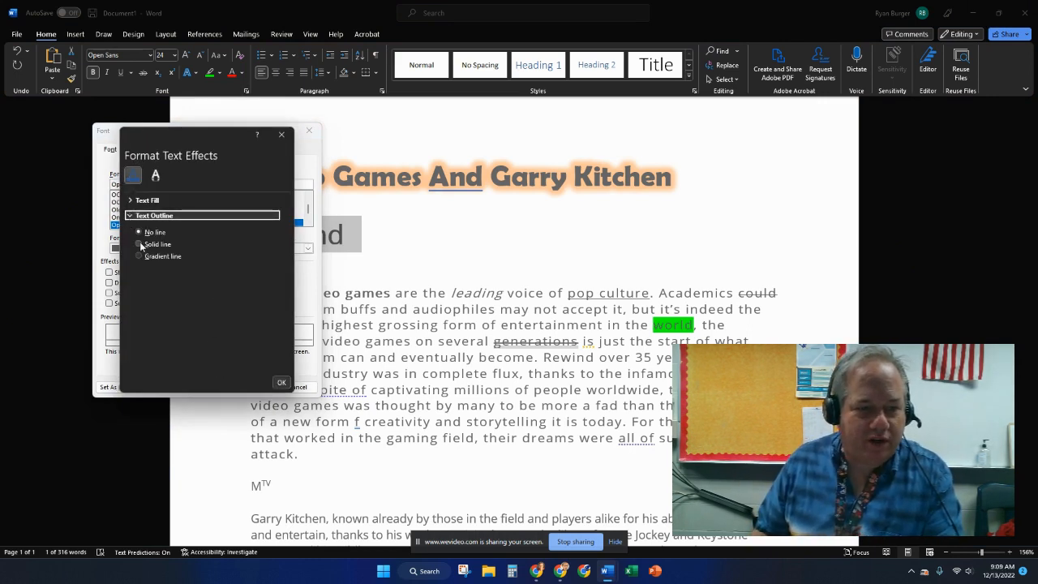
click(139, 245)
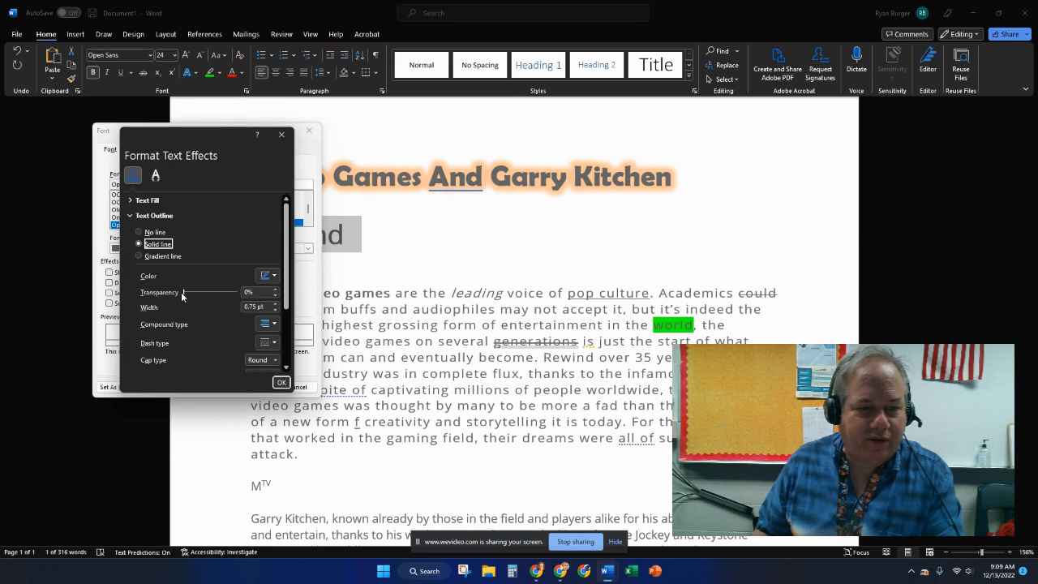
click(282, 382)
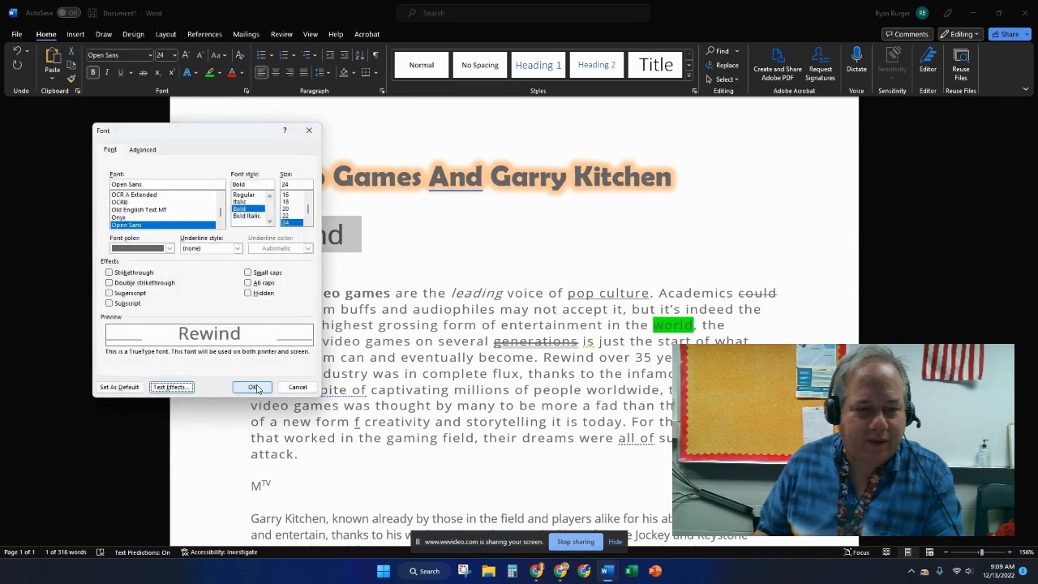
click(253, 384)
- Reselect Rewind and apply a preset linear gradient text fill at a 270° angle through Text Effects
click(253, 276)
drag(343, 237, 251, 235)
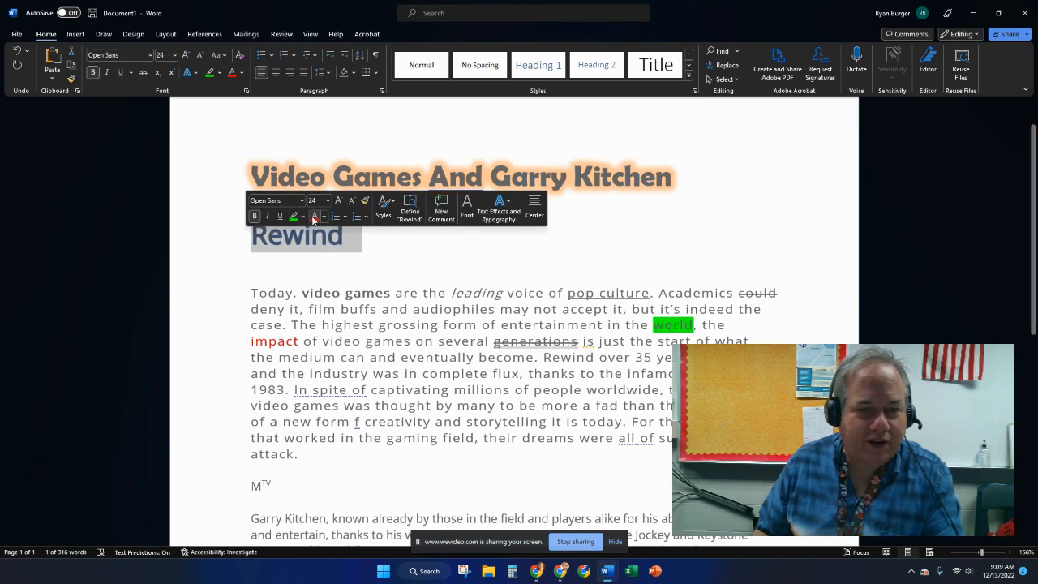
click(246, 90)
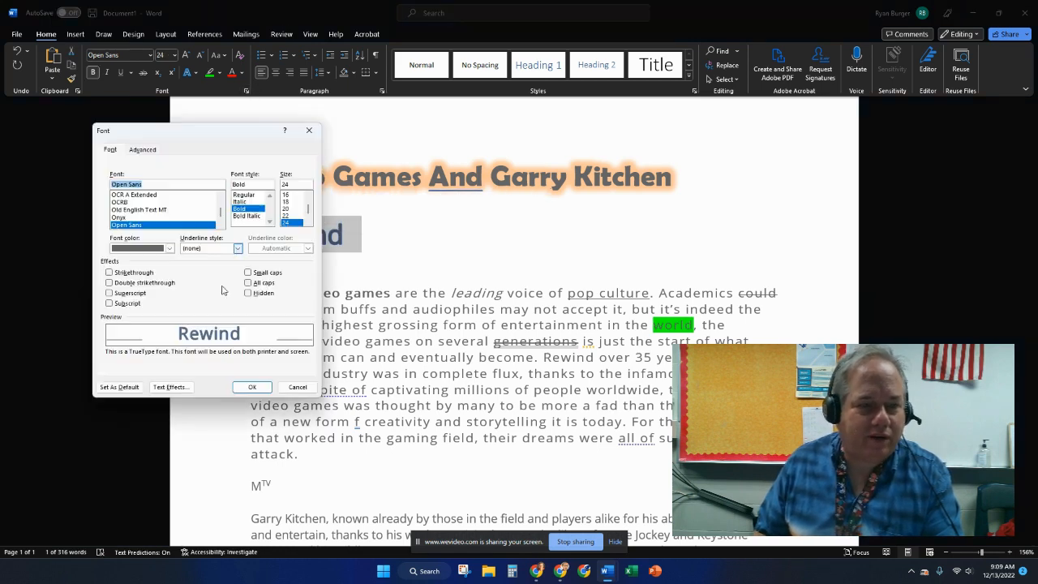
click(169, 387)
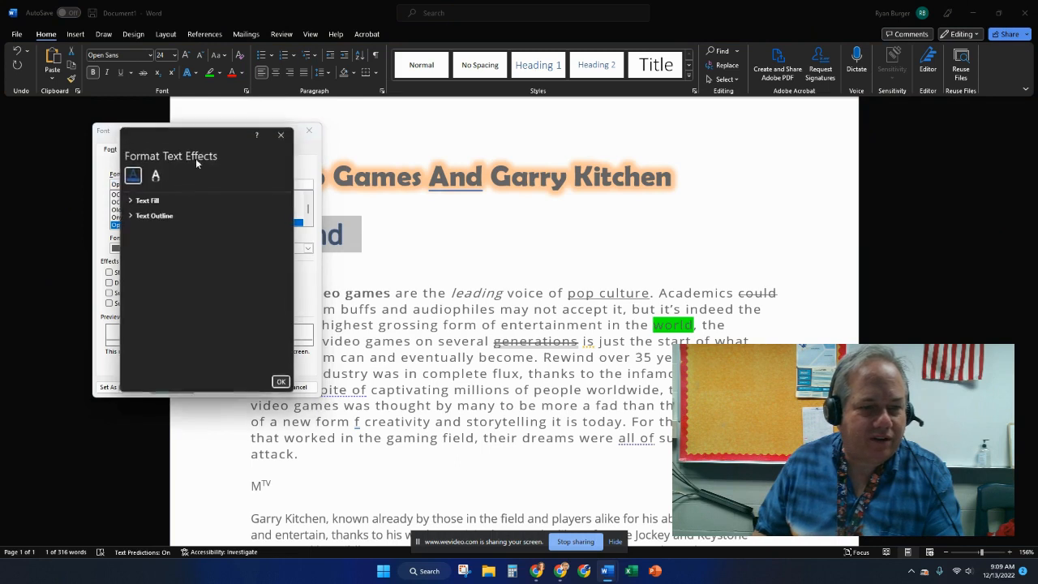
click(130, 200)
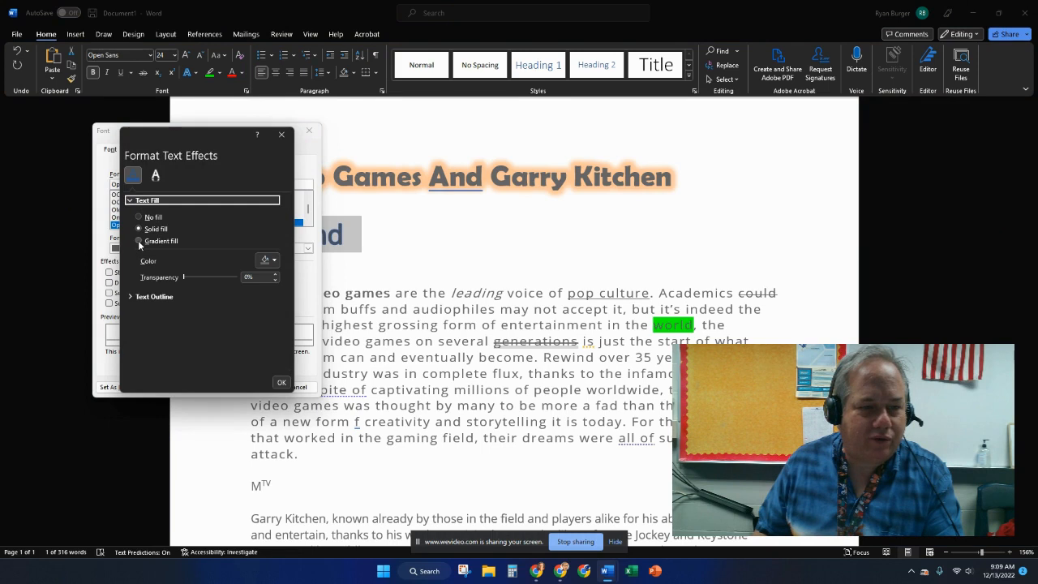
click(138, 241)
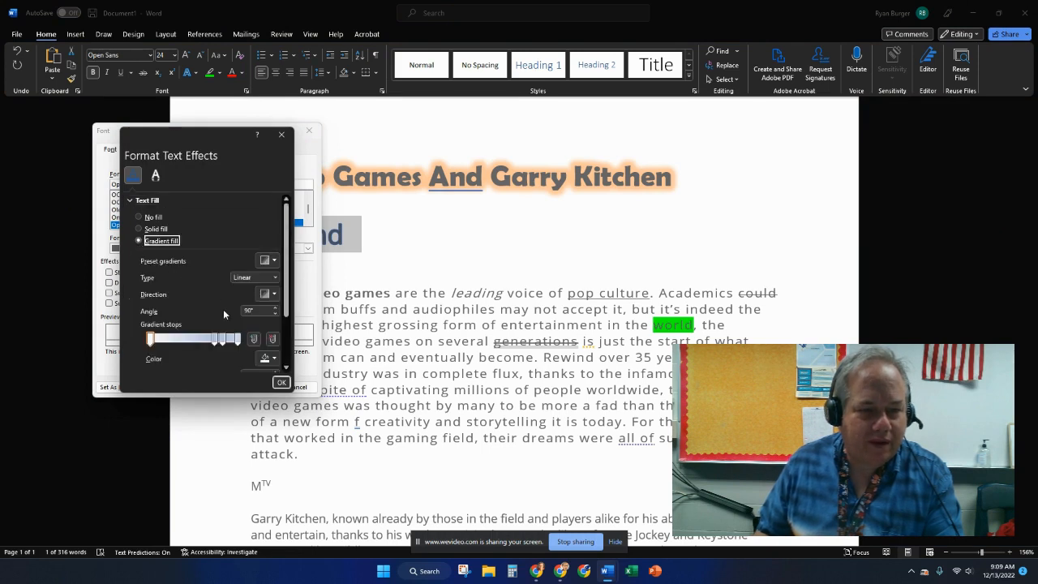
click(275, 261)
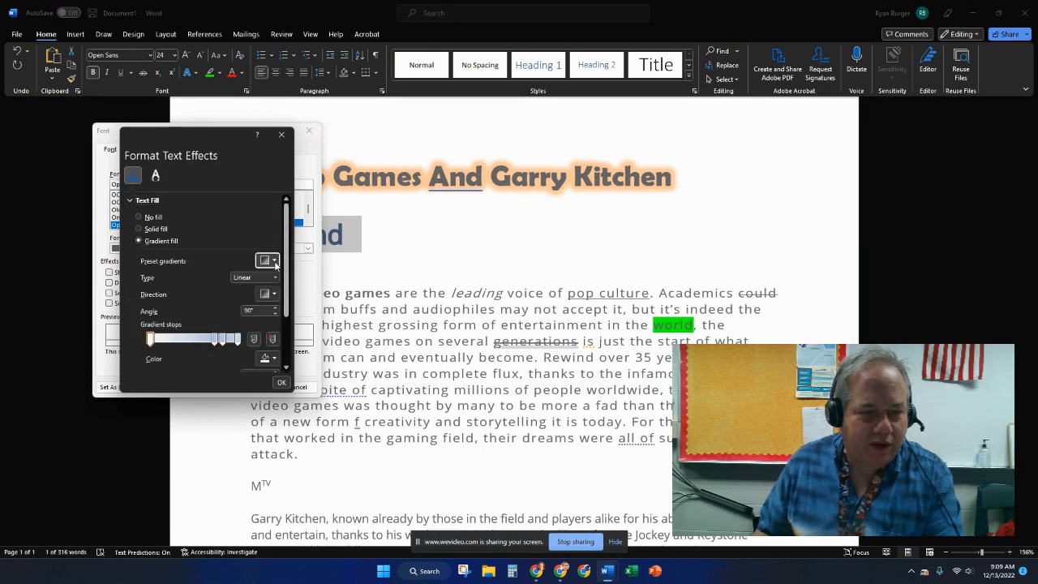
click(364, 329)
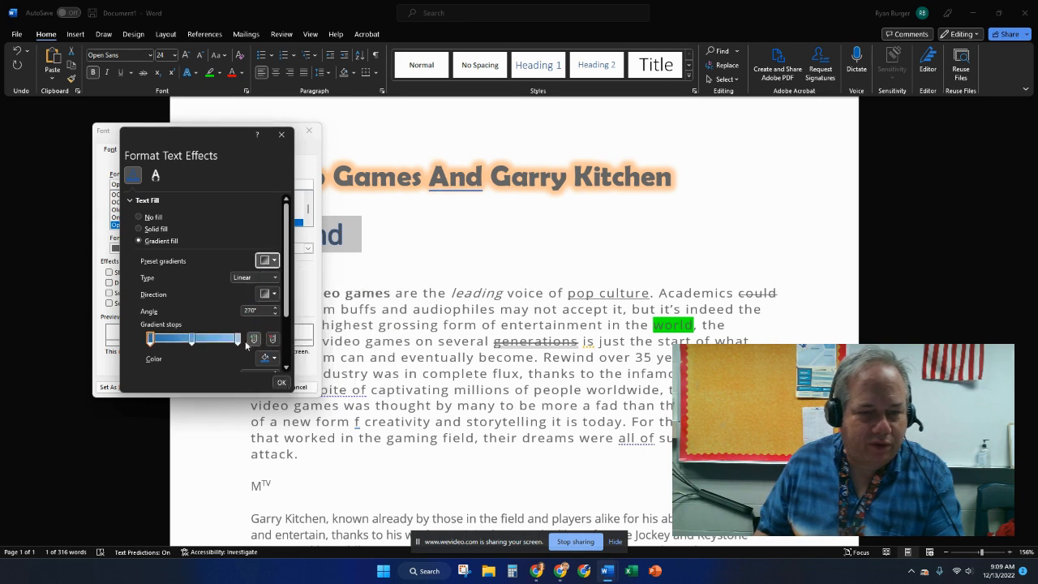
- Set the first gradient stop's transparency to 21% and brightness to 50%, then confirm both dialogs
scroll(230, 355, down, 1)
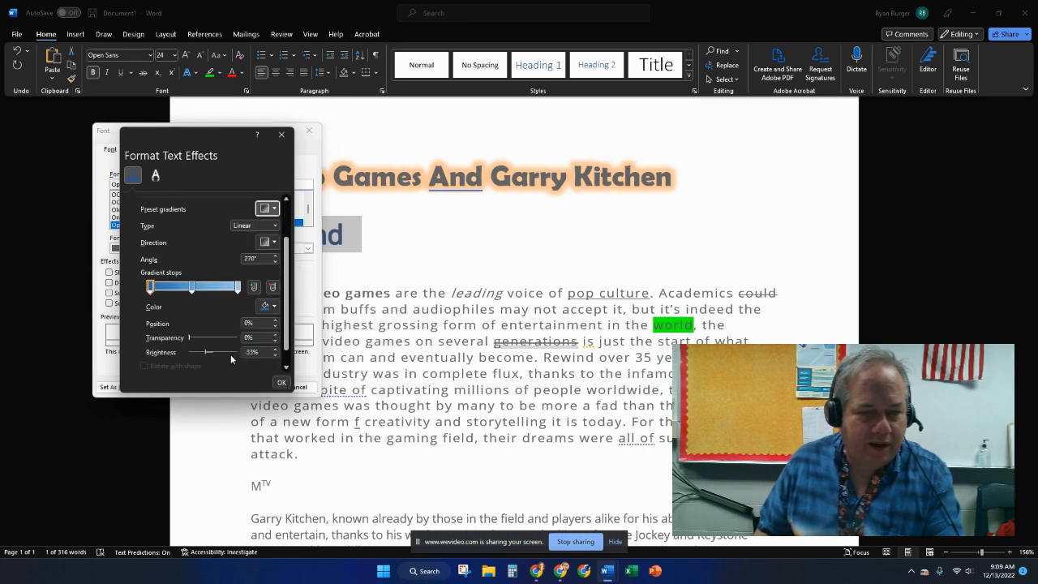
drag(195, 334, 225, 351)
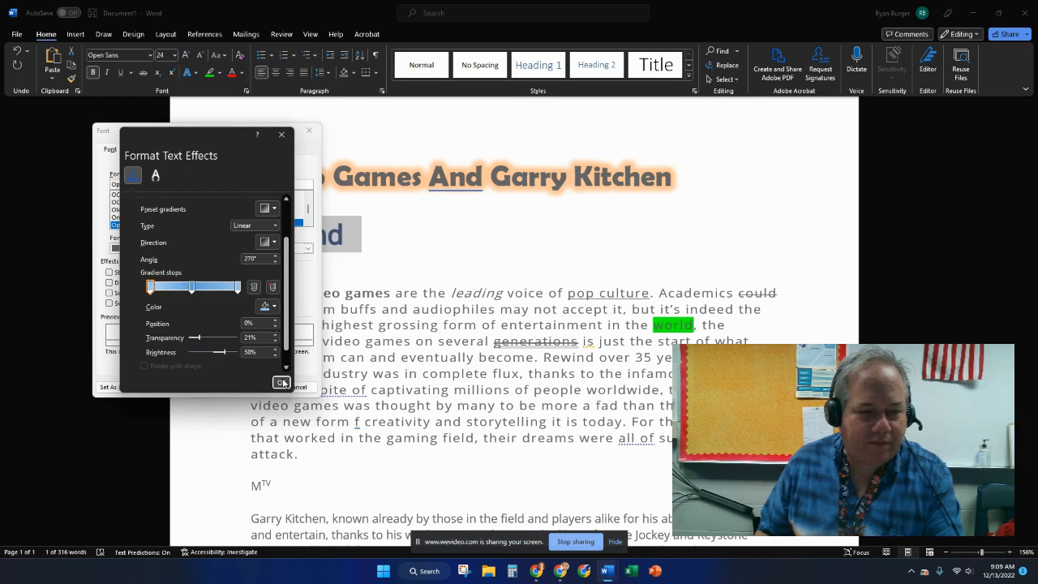
click(282, 383)
click(249, 387)
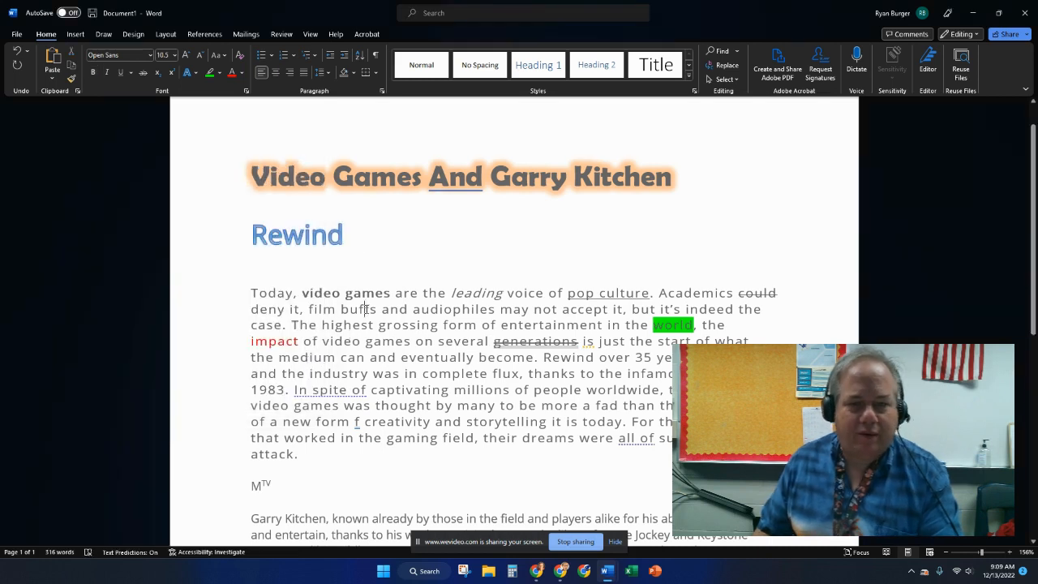
- Open the Text Effects and Typography gallery, close it without choosing, and select the Rewind line
click(195, 74)
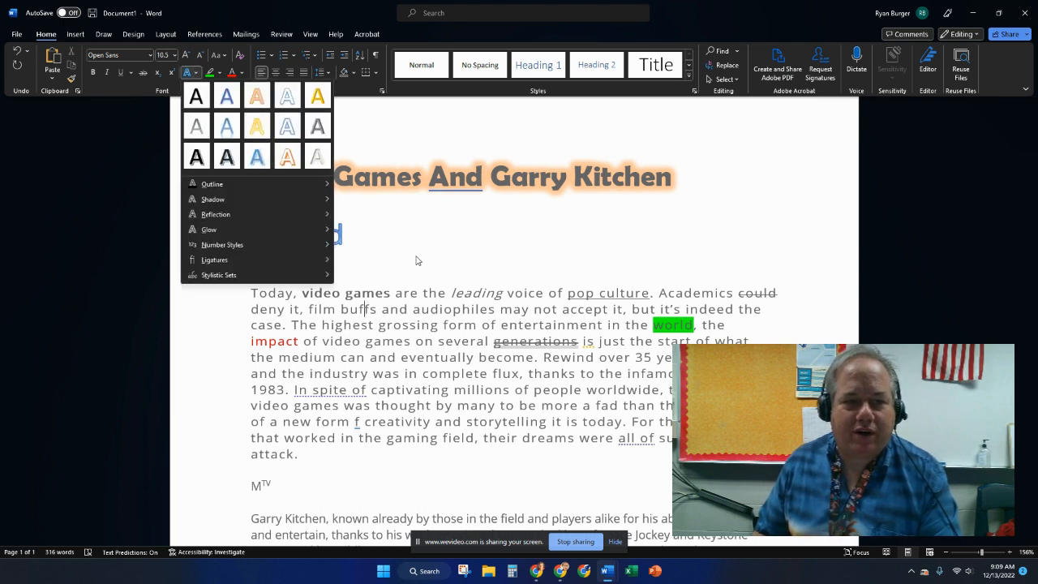
click(369, 267)
triple_click(352, 231)
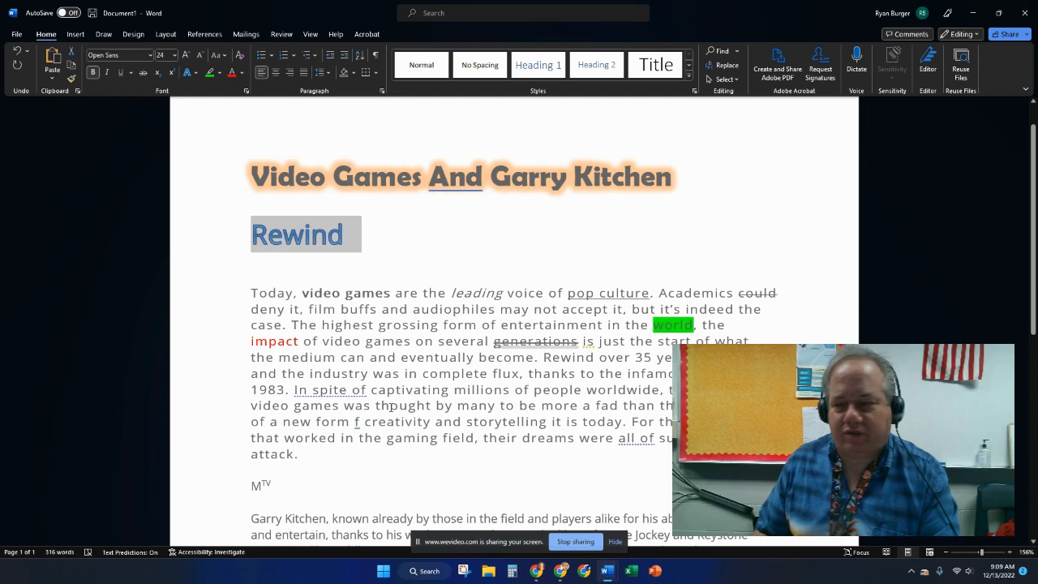